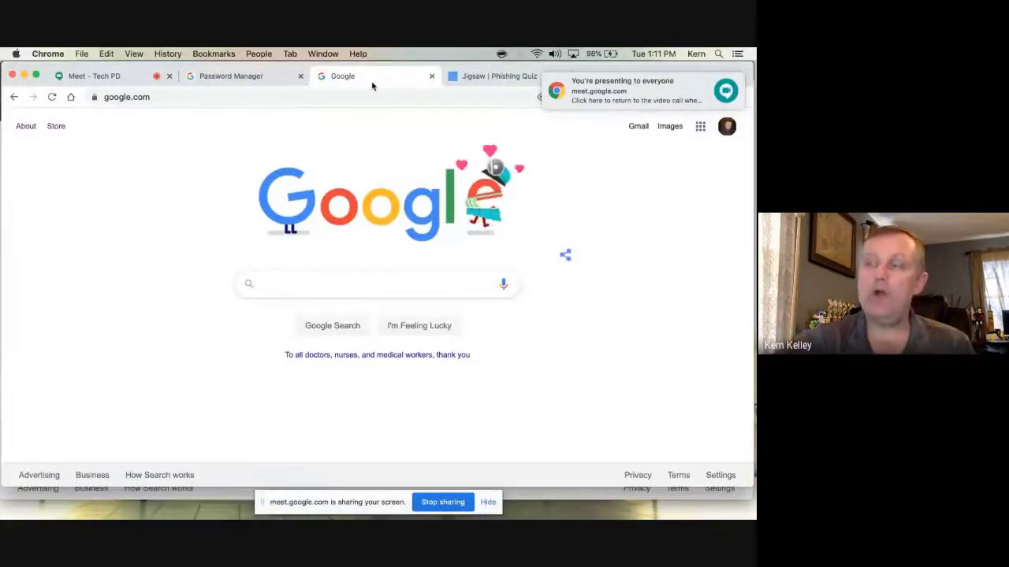
Dismiss the 'You're presenting to everyone' notice on the Google tab
{"action": "left_click", "coordinate": [735, 87]}
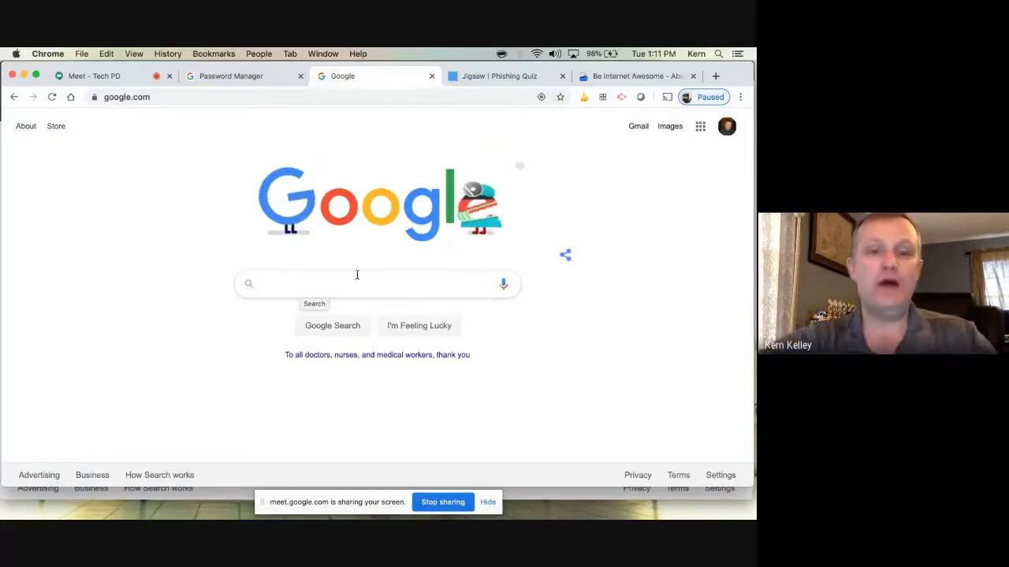
Search Google for howsecureismypassword and open the howsecureismypassword.net result
{"action": "type", "text": "howsecureismypassword"}
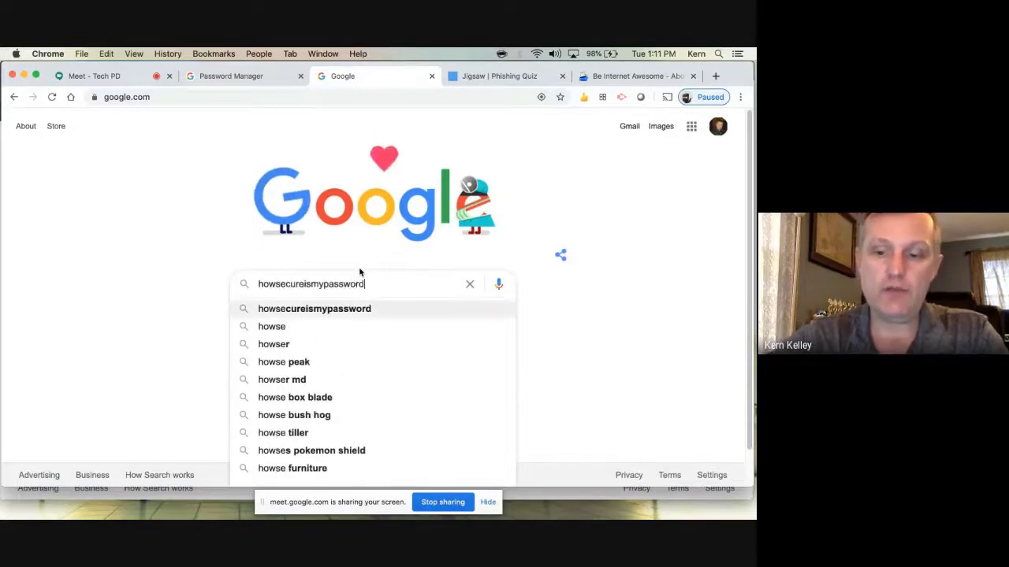
{"action": "key", "text": "Return"}
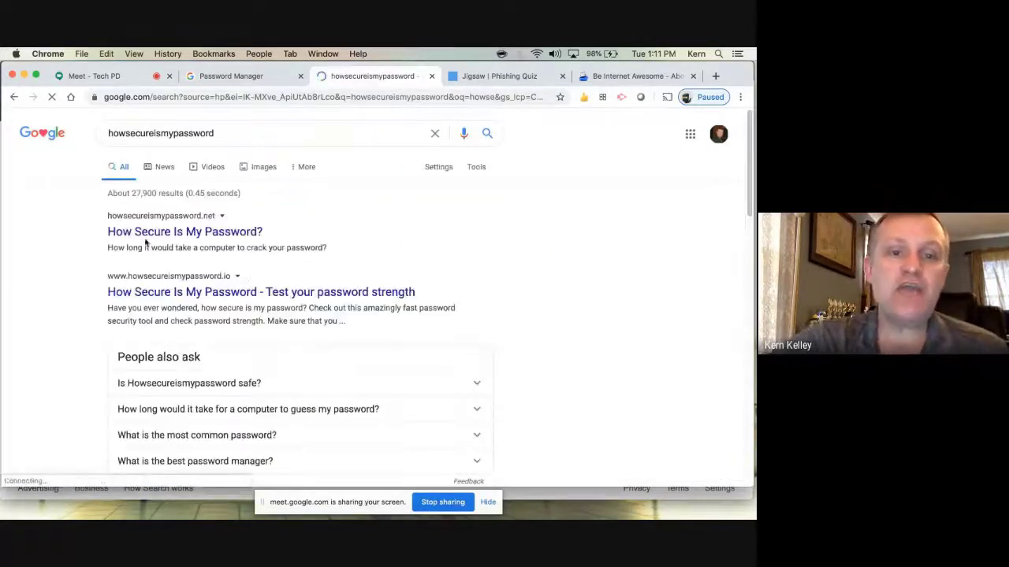
{"action": "left_click", "coordinate": [190, 231]}
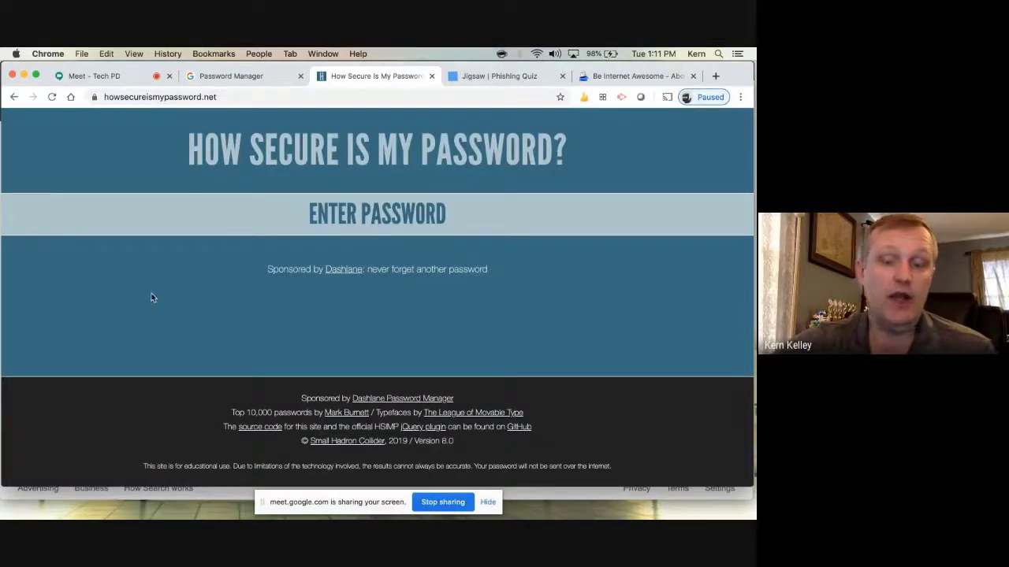
Enter a common six-digit test password and see it rated as cracked instantly
{"action": "type", "text": "123456"}
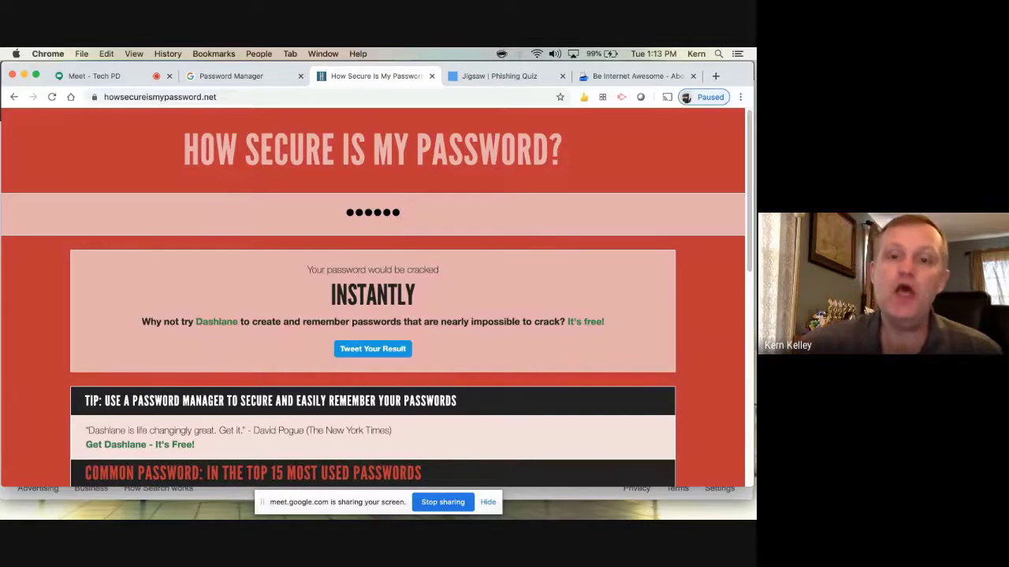
Replace the old test password with a long alphabetical one and watch the crack-time estimate grow
{"action": "double_click", "coordinate": [413, 198]}
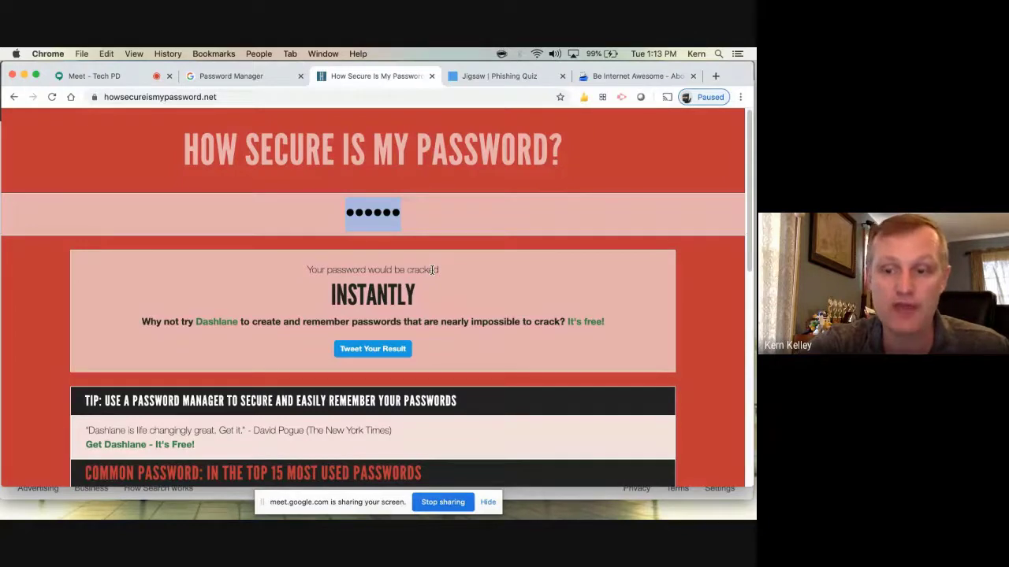
{"action": "key", "text": "BackSpace"}
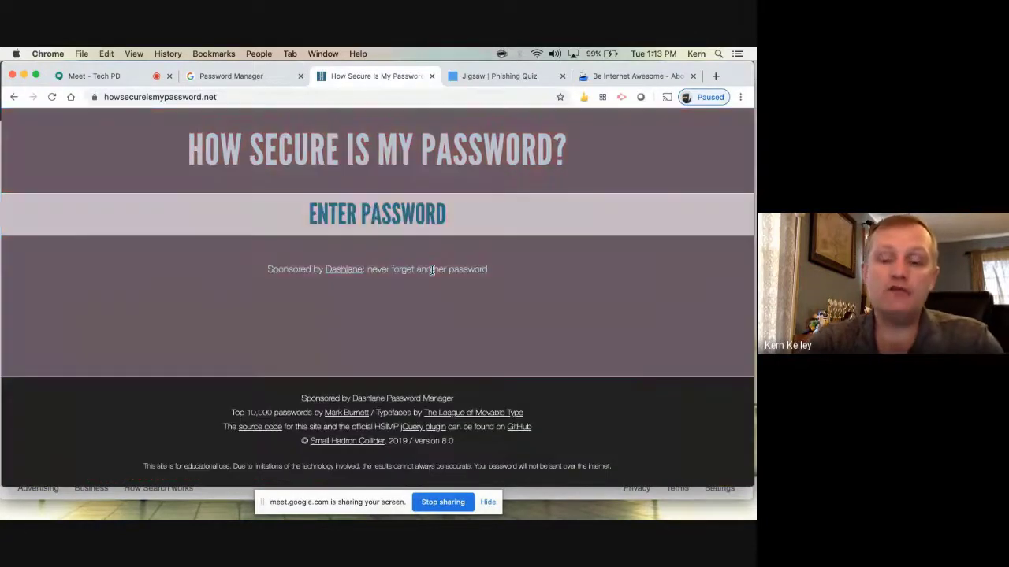
{"action": "type", "text": "ab"}
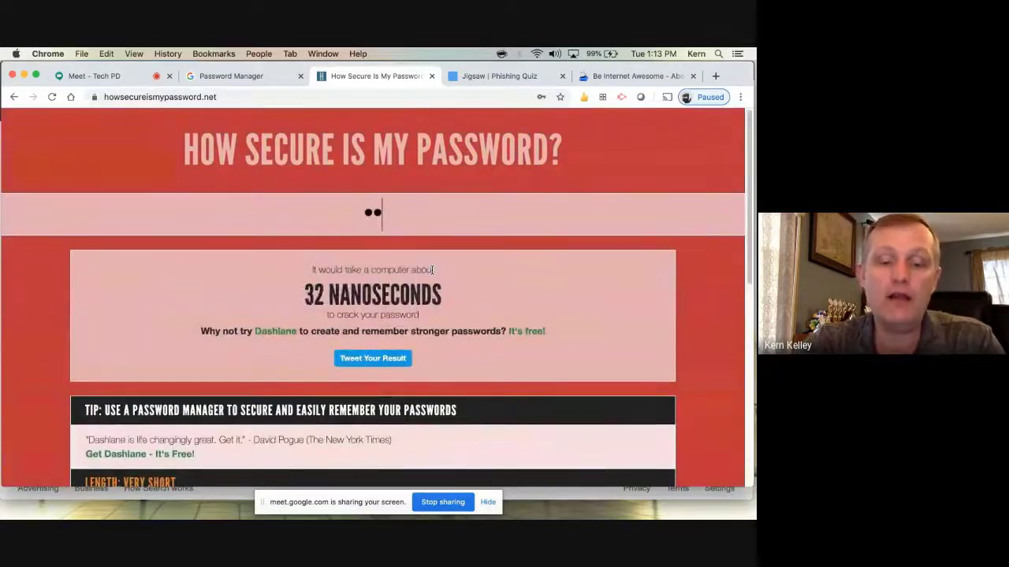
{"action": "key", "text": "BackSpace"}
{"action": "type", "text": "bc"}
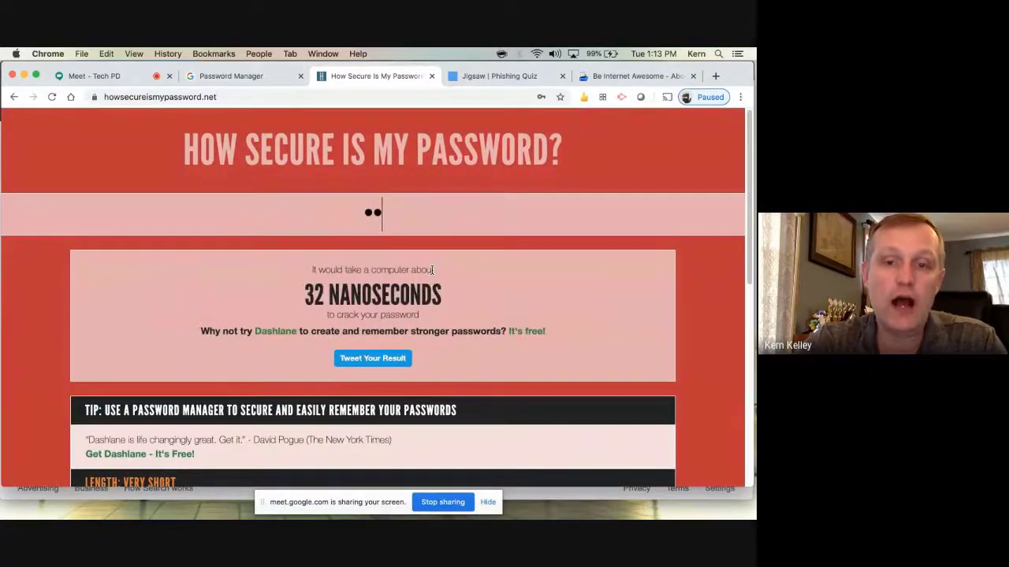
{"action": "type", "text": "de"}
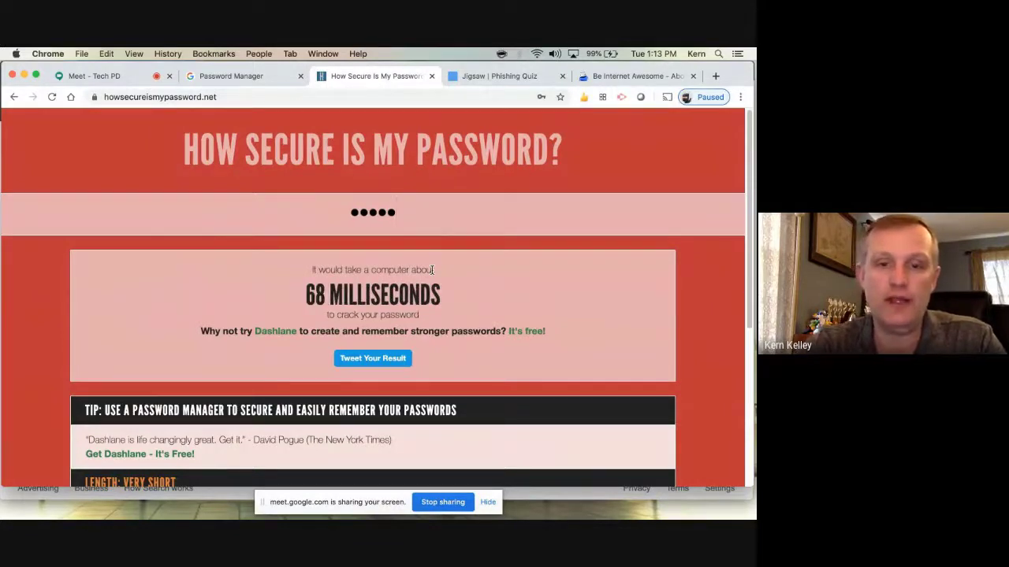
{"action": "type", "text": "fg"}
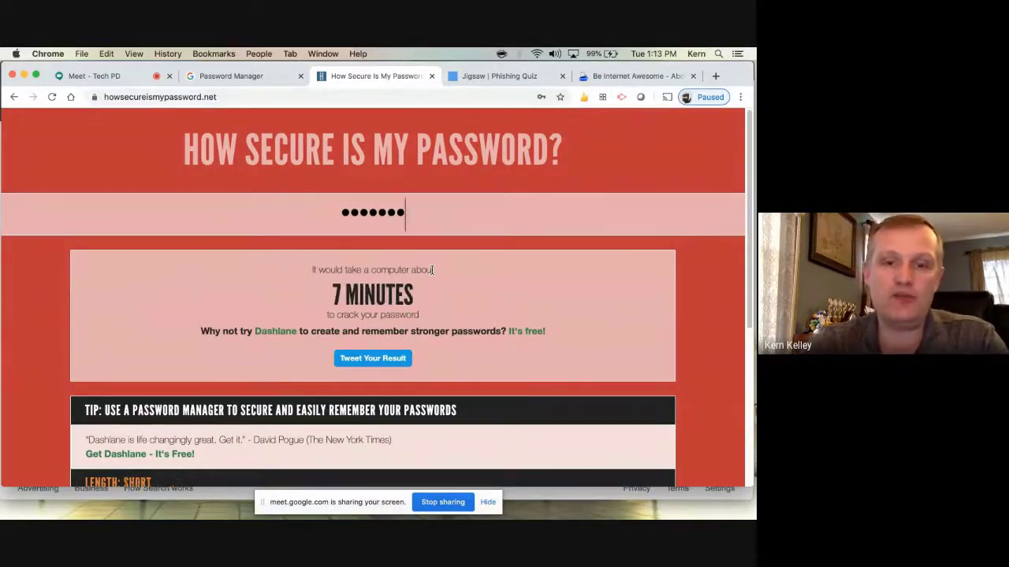
{"action": "type", "text": "hi"}
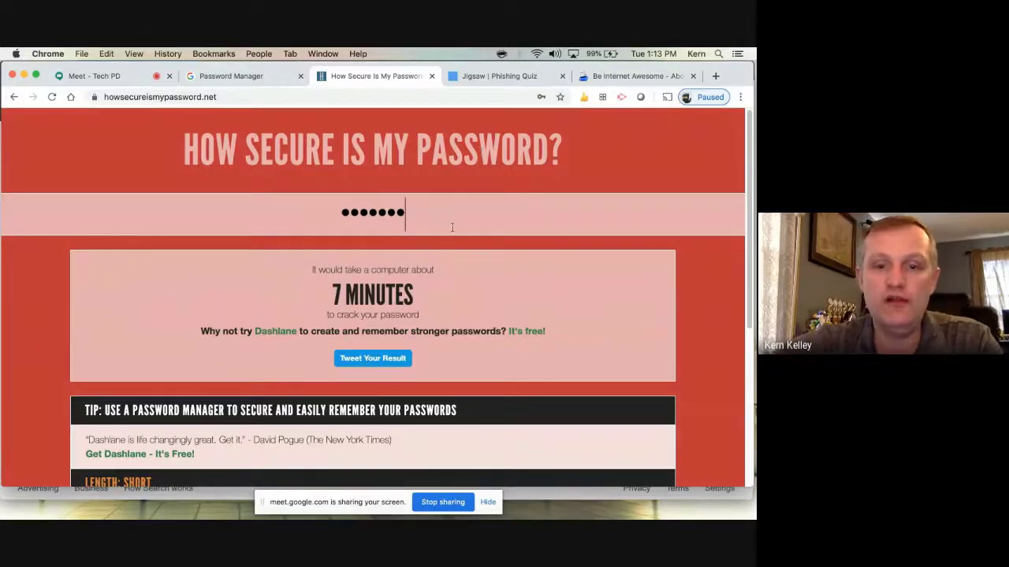
{"action": "type", "text": "jklmnopqrstuvwxyz"}
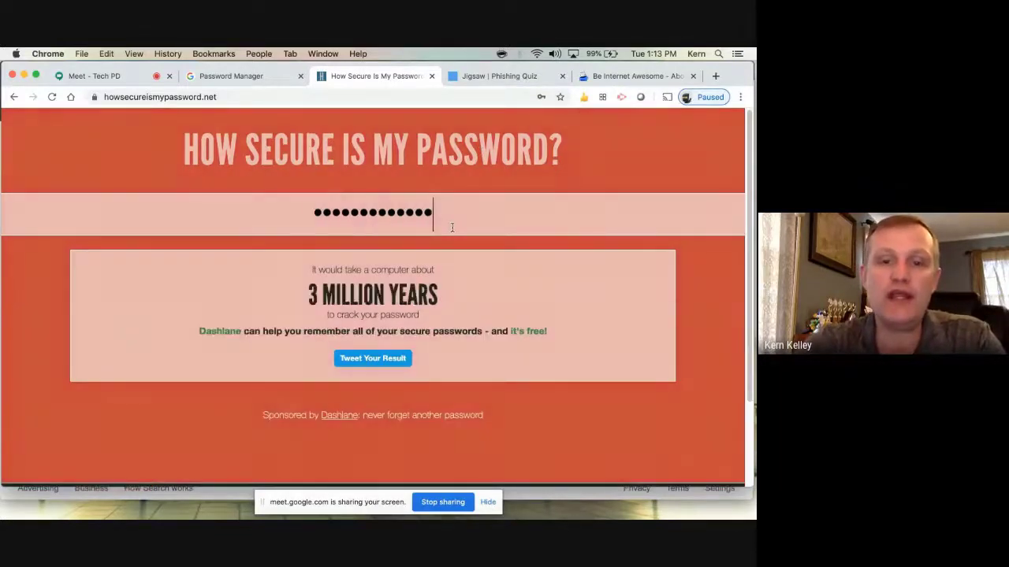
{"action": "type", "text": "abcdefghijklm"}
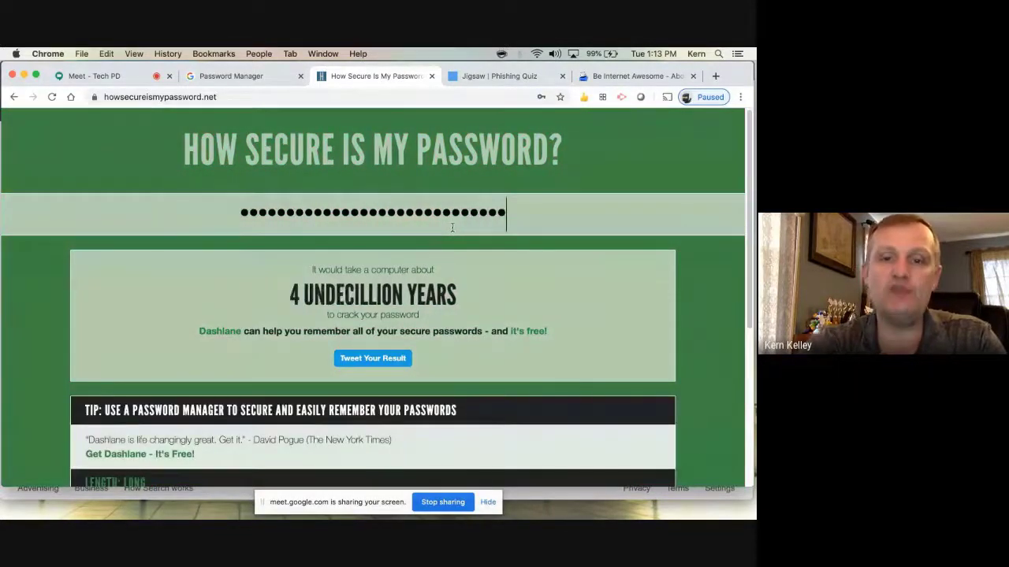
{"action": "type", "text": "n"}
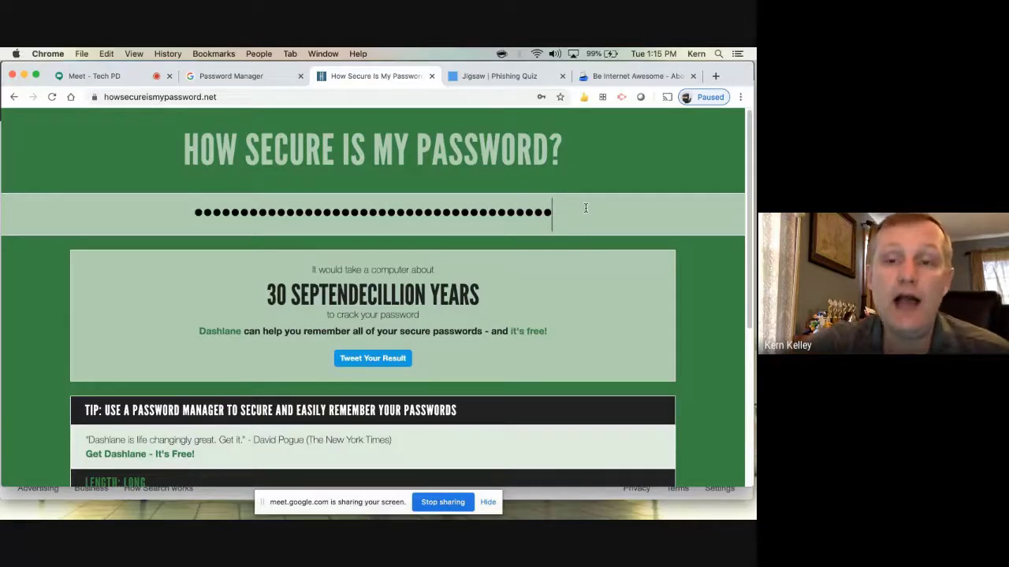
Move to the address bar to begin a new web search
{"action": "left_click", "coordinate": [384, 96]}
Search for 'exquafax' and accept the corrected spelling 'equifax'
{"action": "type", "text": "e"}
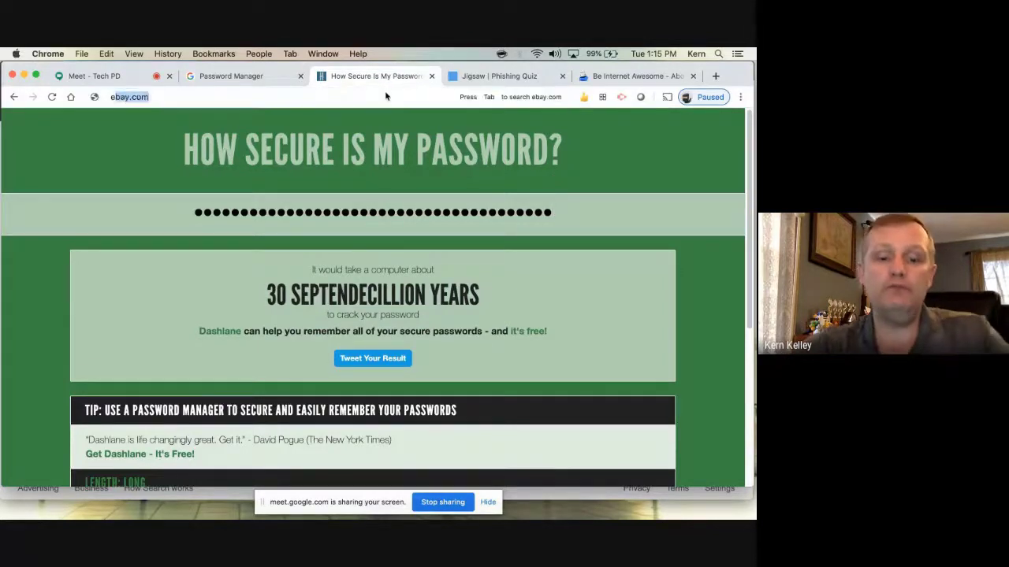
{"action": "type", "text": "xqu"}
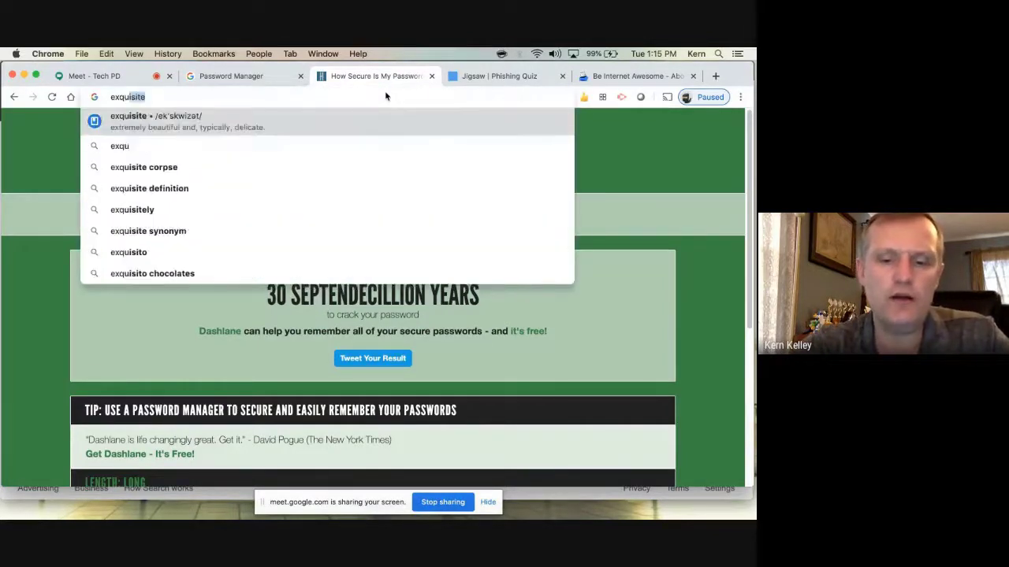
{"action": "type", "text": "afax"}
{"action": "key", "text": "Return"}
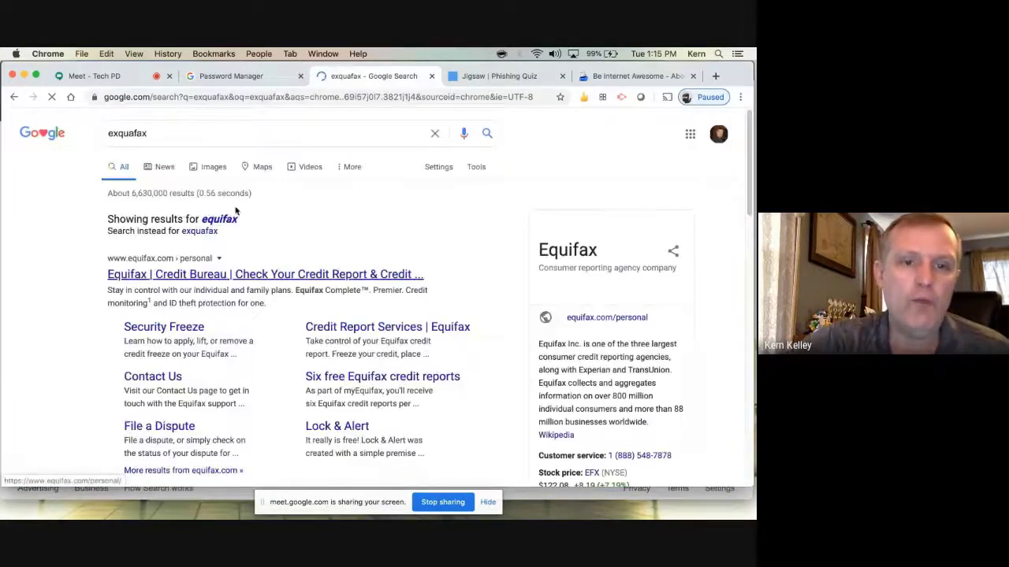
{"action": "left_click", "coordinate": [228, 219]}
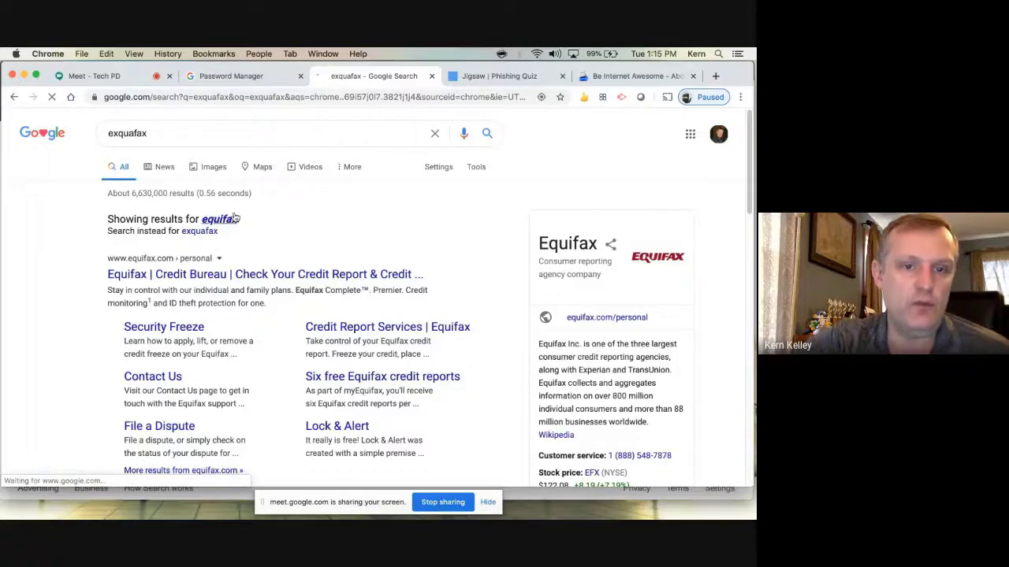
Browse the News results about Equifax
{"action": "left_click", "coordinate": [160, 168]}
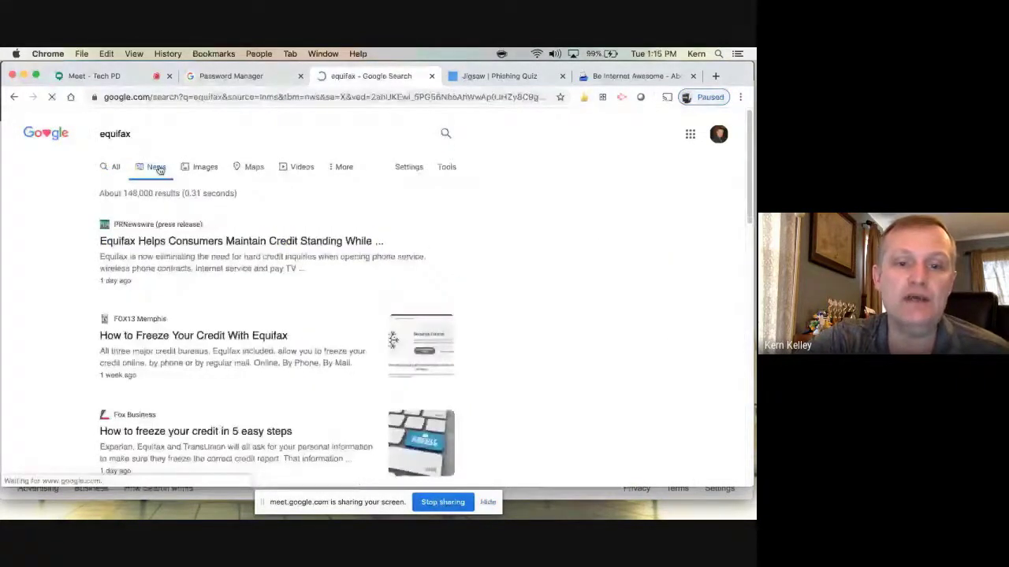
{"action": "scroll", "coordinate": [535, 335], "scroll_direction": "down", "scroll_amount": 3}
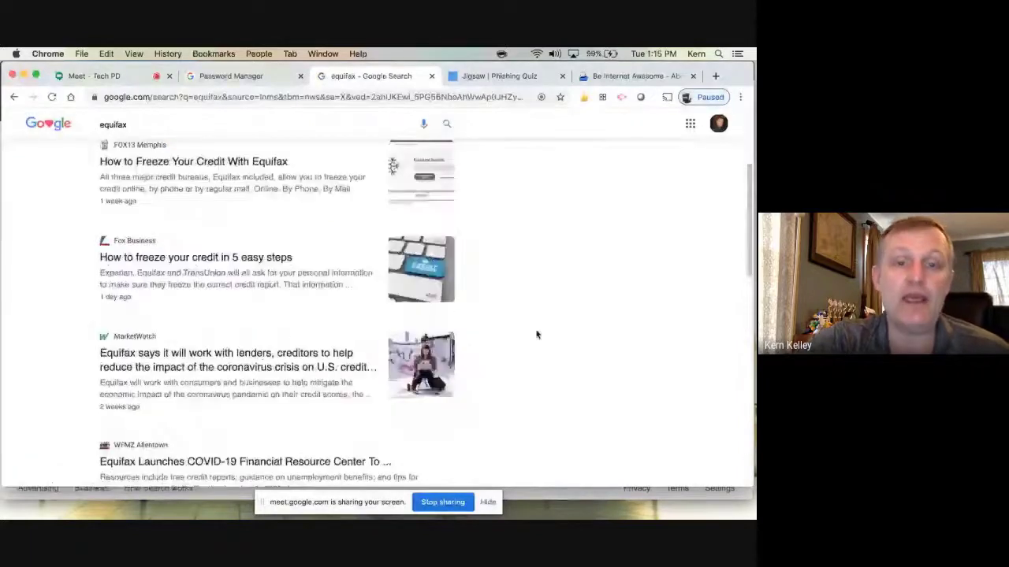
{"action": "scroll", "coordinate": [552, 342], "scroll_direction": "down", "scroll_amount": 10}
{"action": "scroll", "coordinate": [562, 350], "scroll_direction": "up", "scroll_amount": 5}
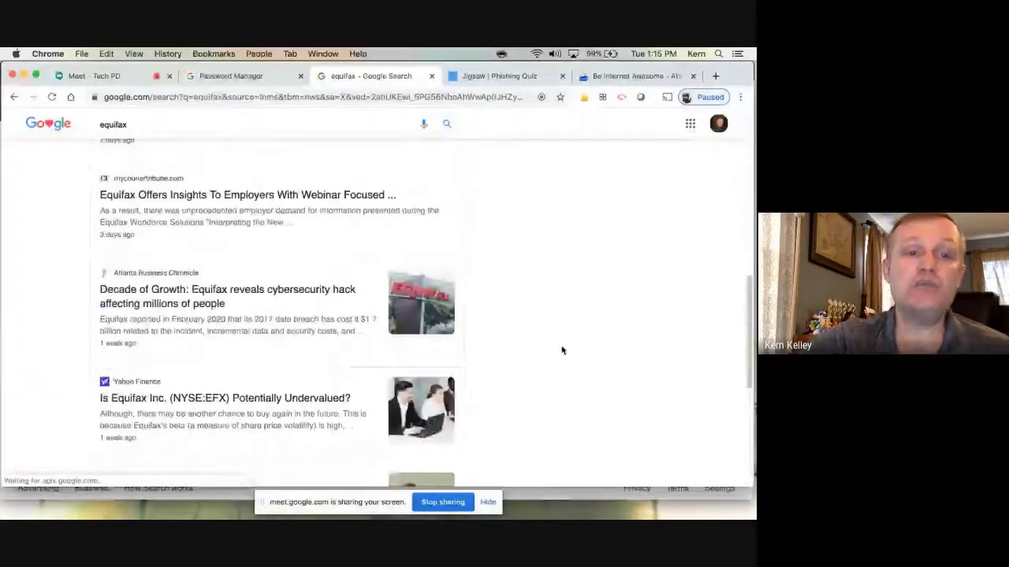
{"action": "scroll", "coordinate": [562, 348], "scroll_direction": "up", "scroll_amount": 5}
{"action": "scroll", "coordinate": [562, 346], "scroll_direction": "up", "scroll_amount": 2}
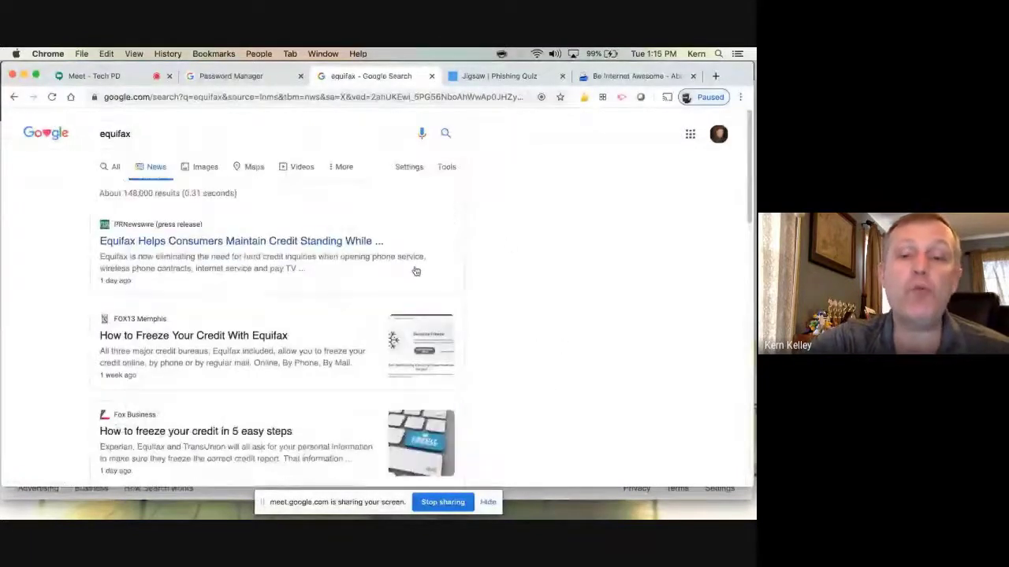
Return to the All results for equifax and scroll through them
{"action": "left_click", "coordinate": [116, 167]}
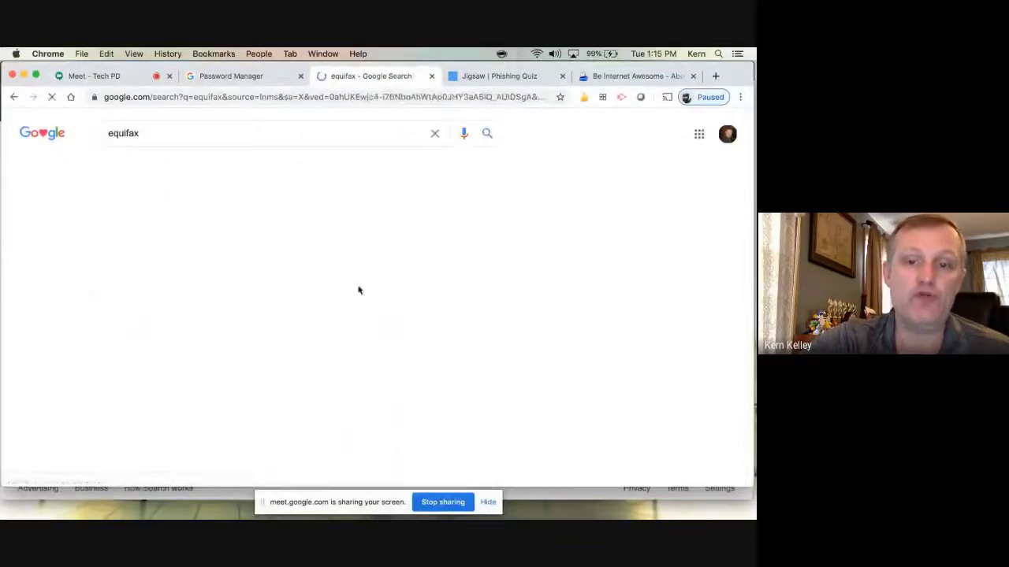
{"action": "scroll", "coordinate": [471, 394], "scroll_direction": "down", "scroll_amount": 1}
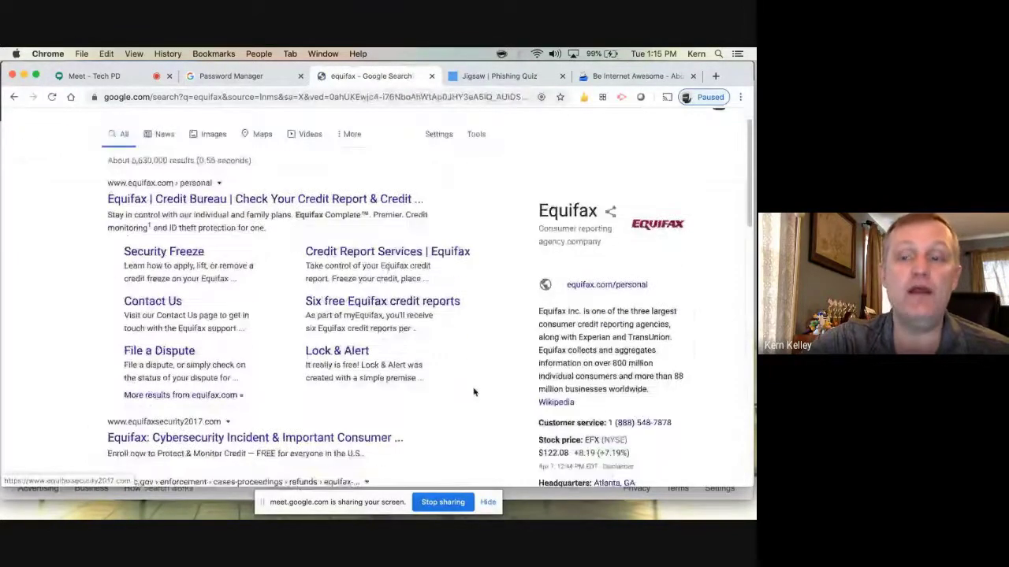
{"action": "scroll", "coordinate": [474, 392], "scroll_direction": "down", "scroll_amount": 5}
{"action": "scroll", "coordinate": [473, 394], "scroll_direction": "up", "scroll_amount": 5}
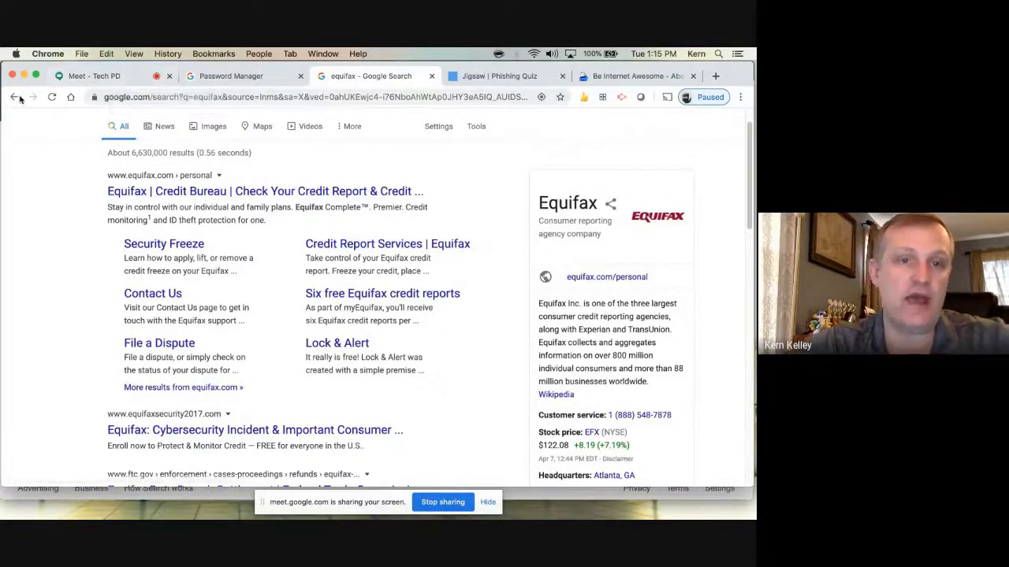
Check the Password Manager tab, then load the Google home page and open the account menu
{"action": "left_click", "coordinate": [226, 76]}
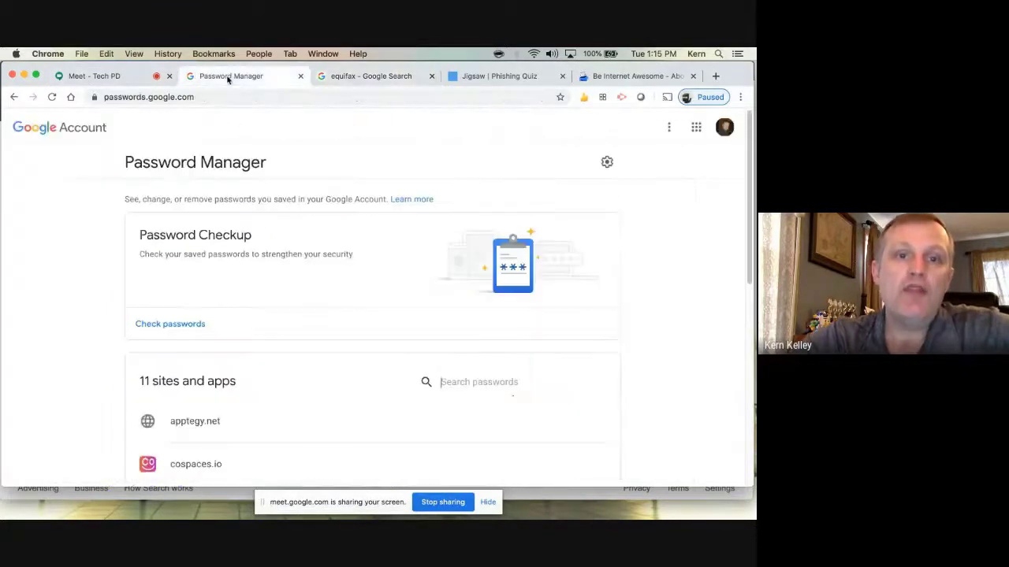
{"action": "left_click", "coordinate": [379, 79]}
{"action": "left_click", "coordinate": [70, 97]}
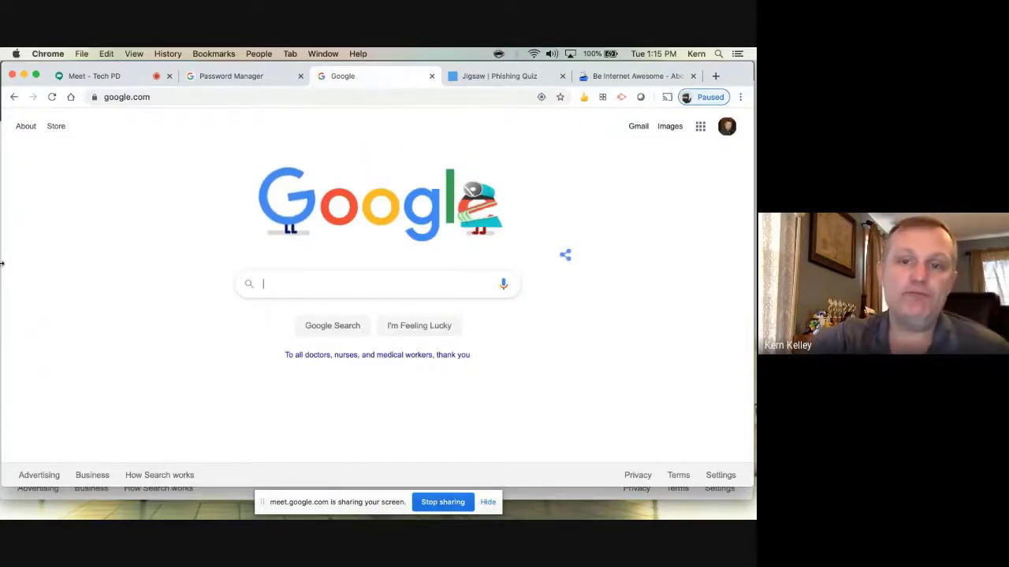
{"action": "left_click", "coordinate": [728, 129]}
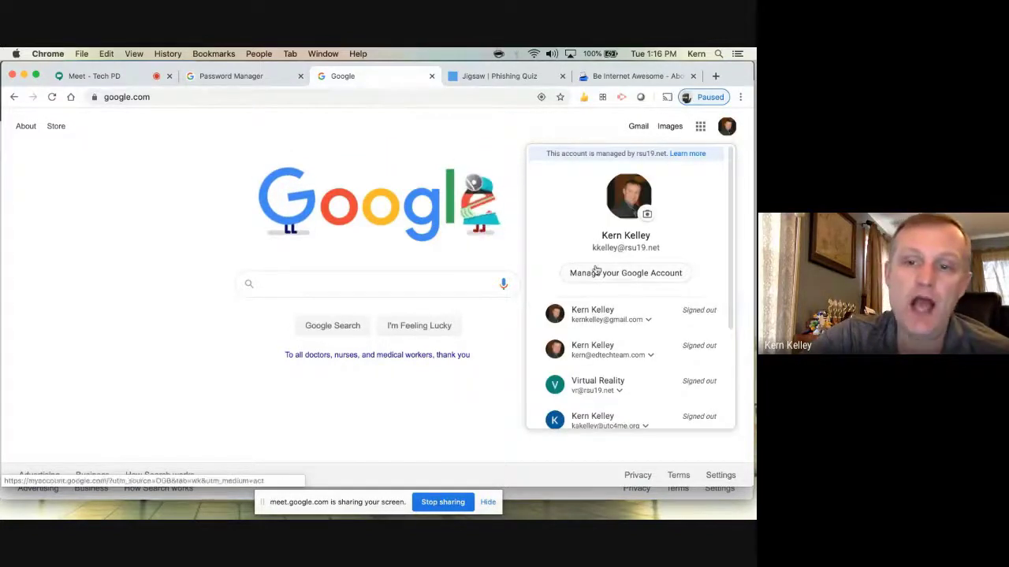
Go from Manage your Google Account to Security, then Secure account to reach the Security Checkup
{"action": "left_click", "coordinate": [624, 274]}
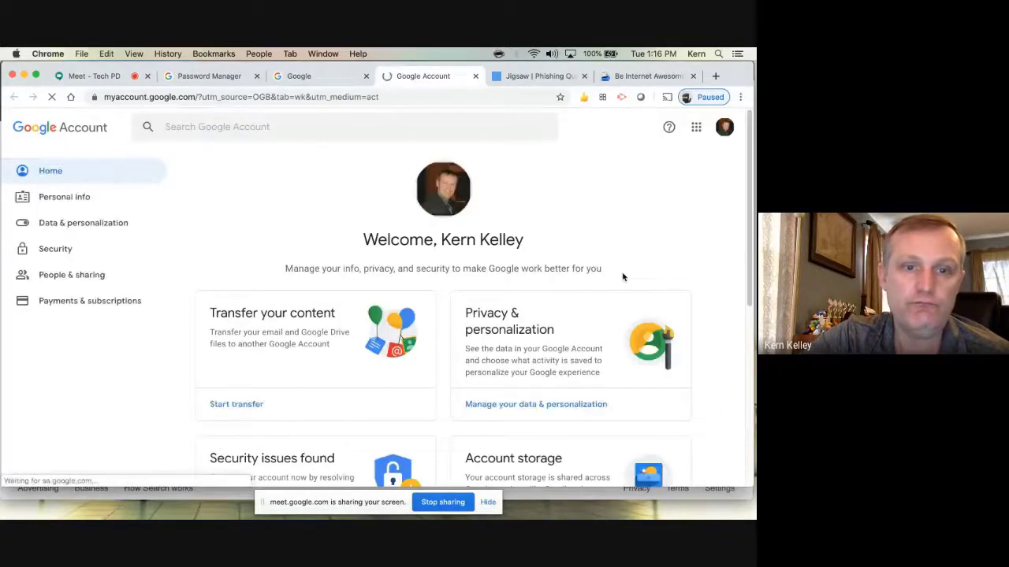
{"action": "left_click", "coordinate": [63, 250]}
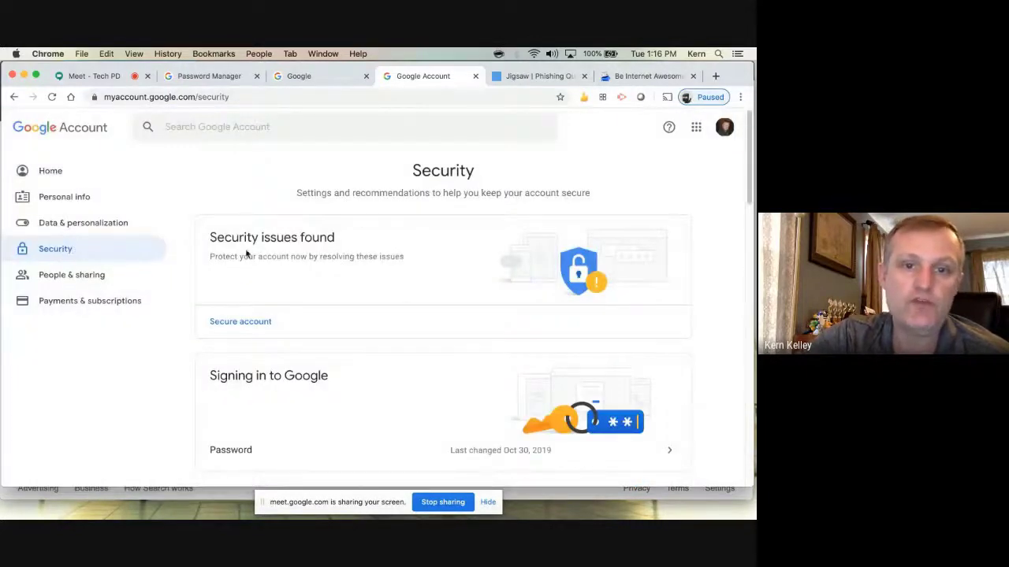
{"action": "left_click_drag", "start_coordinate": [230, 256], "coordinate": [391, 258]}
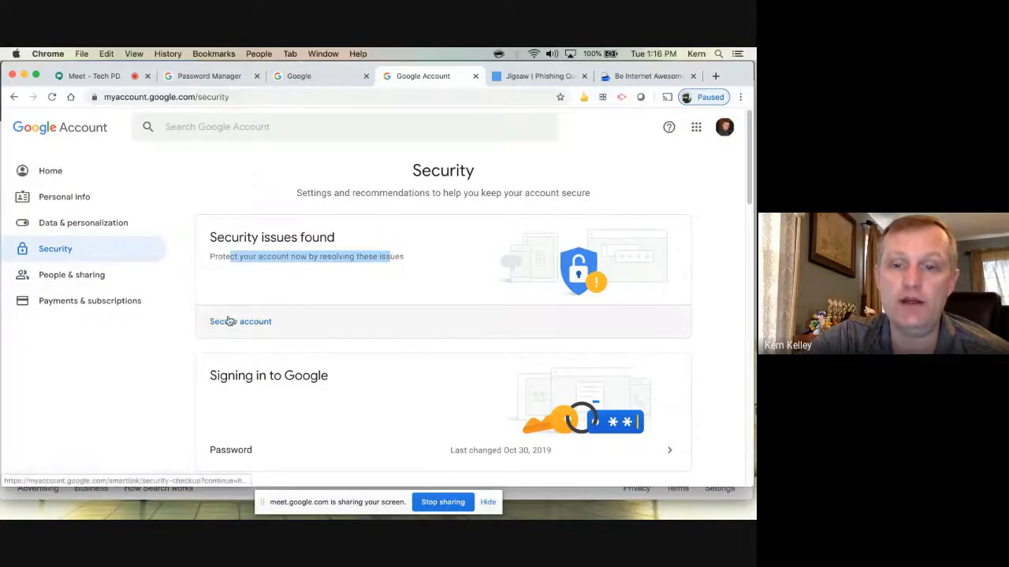
{"action": "left_click", "coordinate": [229, 334]}
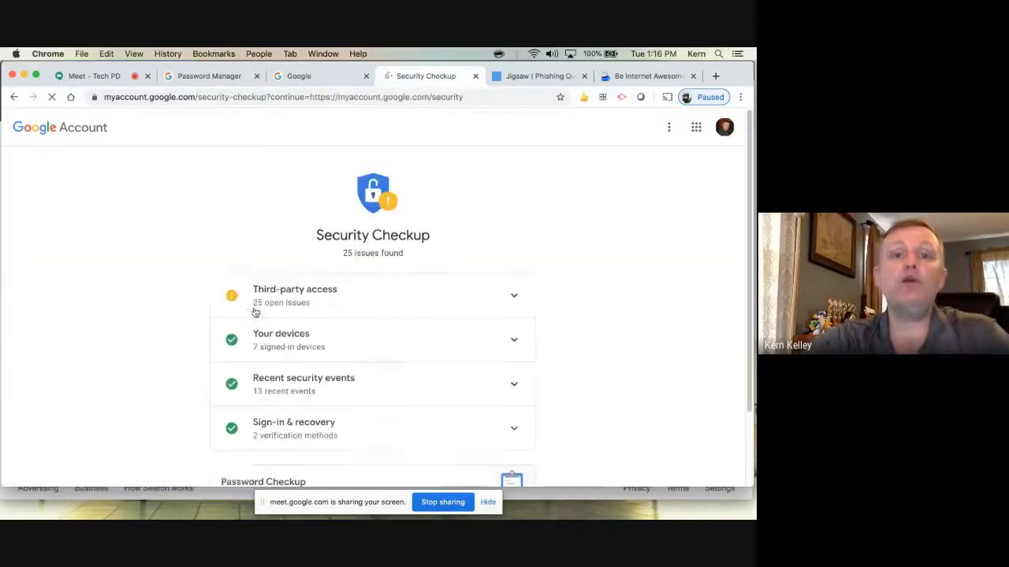
{"action": "scroll", "coordinate": [122, 295], "scroll_direction": "down", "scroll_amount": 2}
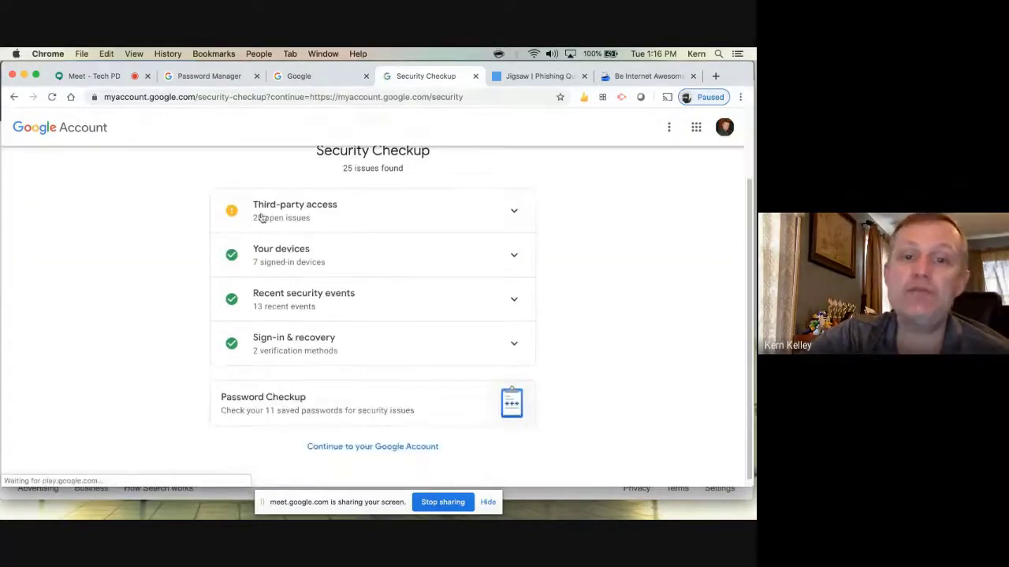